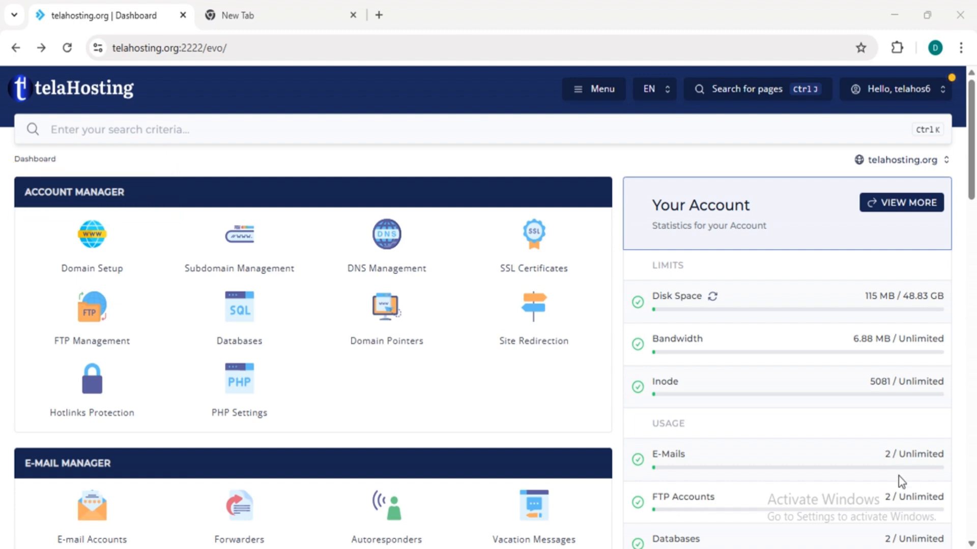
Step: Open DNS Management for the domain and start a new TXT record with SPF as its TXT record type
left_click(396, 242)
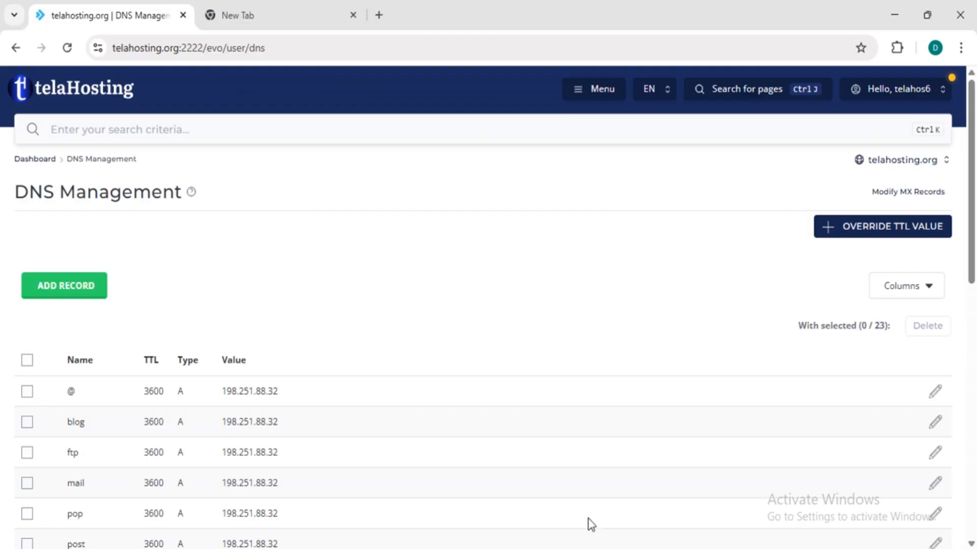
left_click(82, 288)
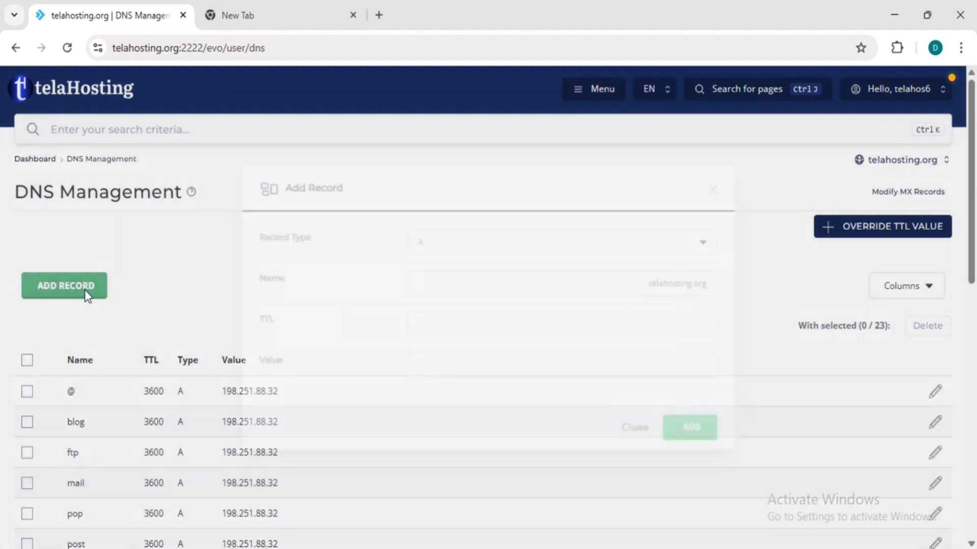
left_click(493, 248)
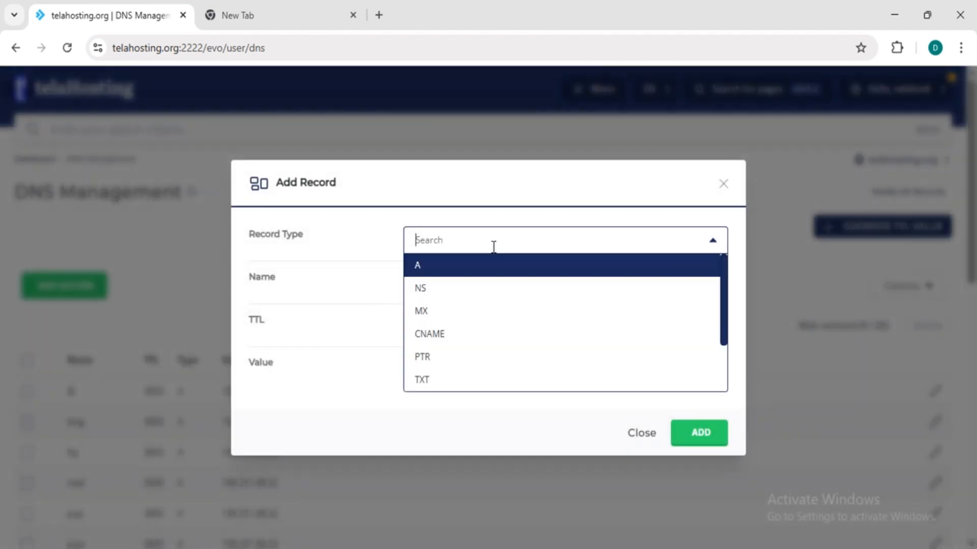
left_click(473, 380)
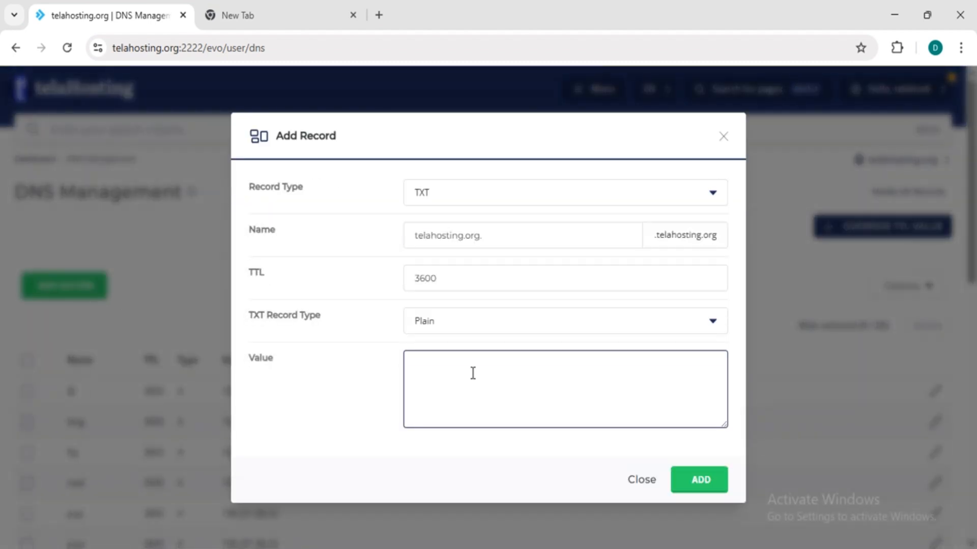
left_click(480, 328)
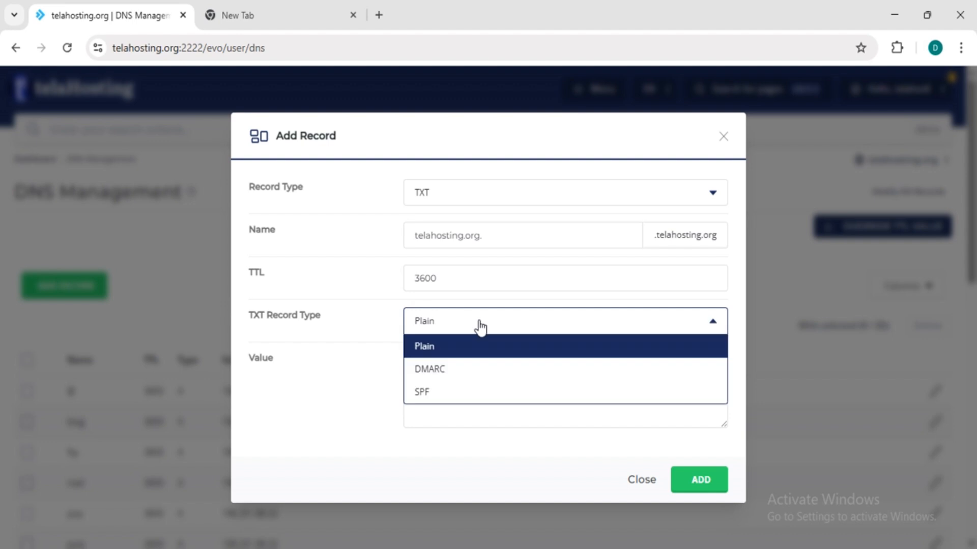
left_click(450, 389)
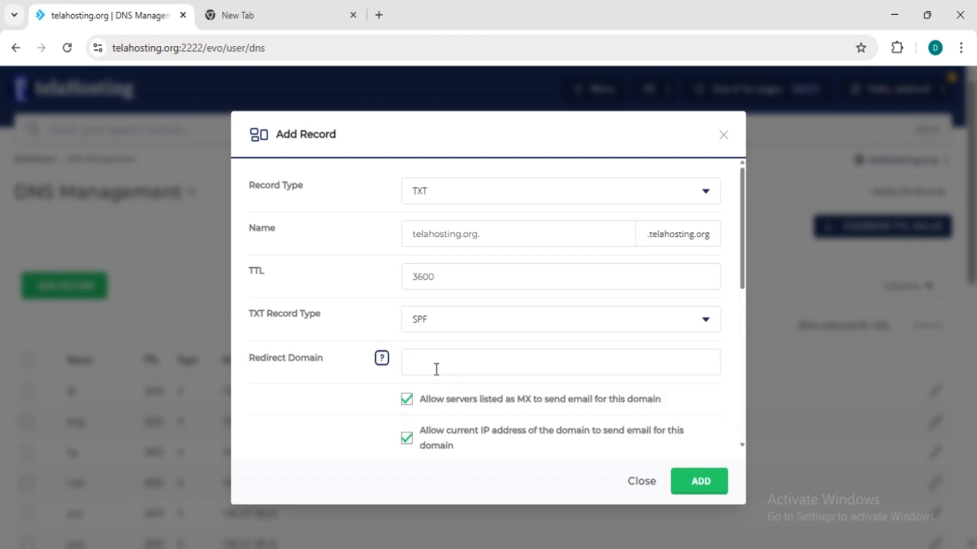
Step: Disallow the MX servers and the domain's current IP address as senders in the SPF record, and add it
scroll(460, 368, "down", 3)
left_click(448, 381)
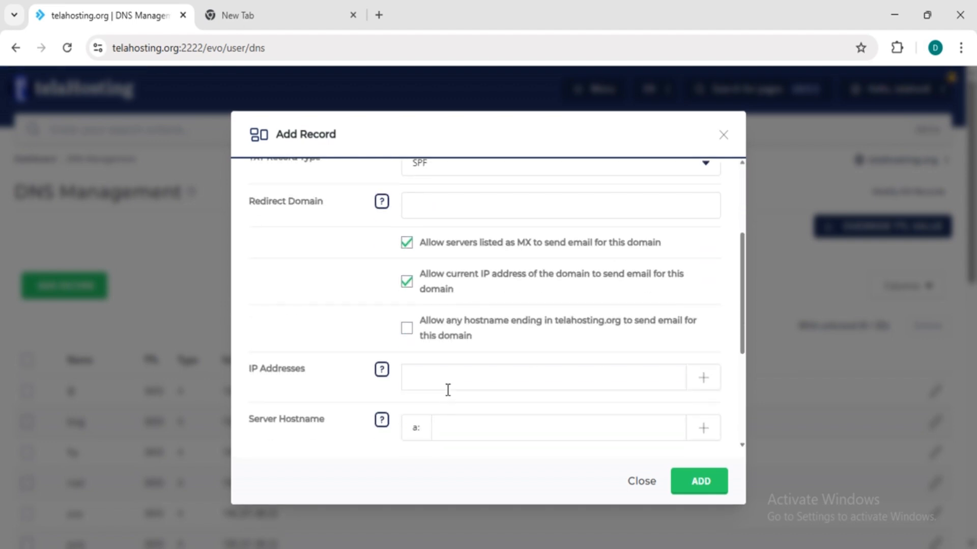
scroll(460, 386, "down", 3)
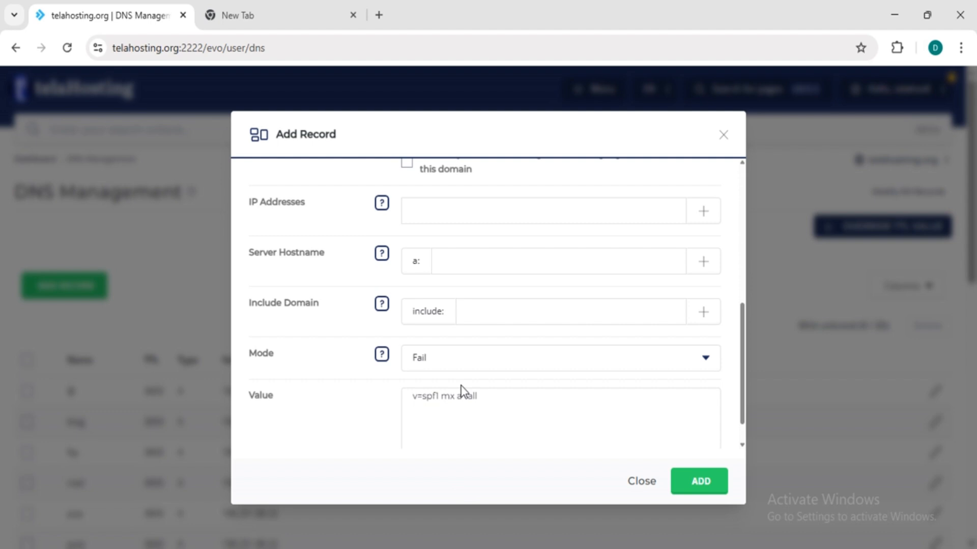
scroll(460, 391, "down", 1)
left_click(432, 183)
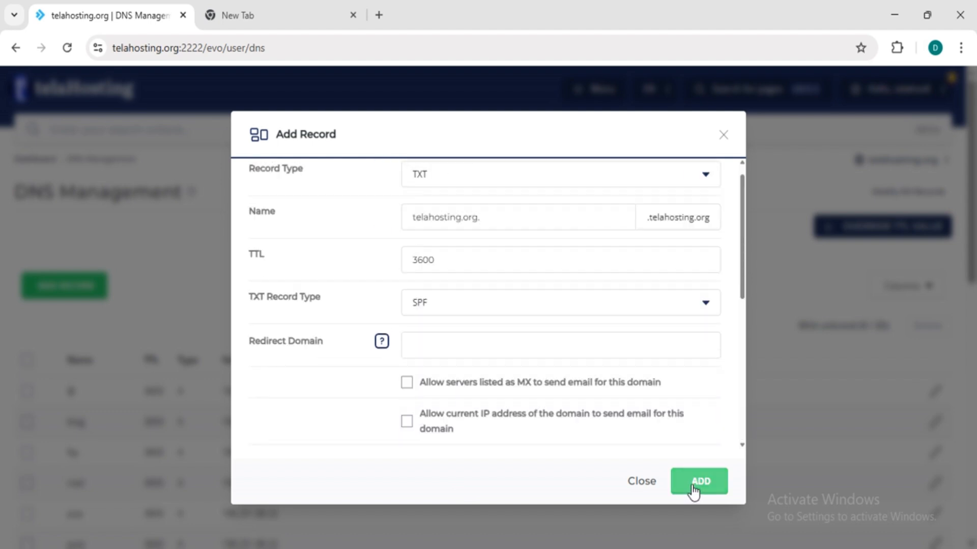
left_click(699, 482)
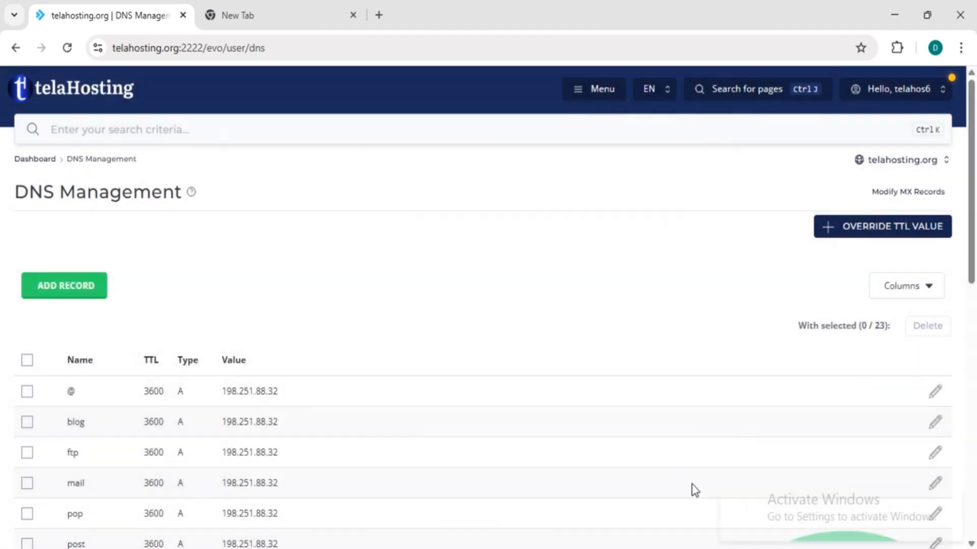
Step: Edit the domain's SPF TXT record to v=spf1 include:servers.mcsv.net include:_spf.google.com ~all and save it
scroll(694, 490, "down", 10)
scroll(693, 489, "down", 1)
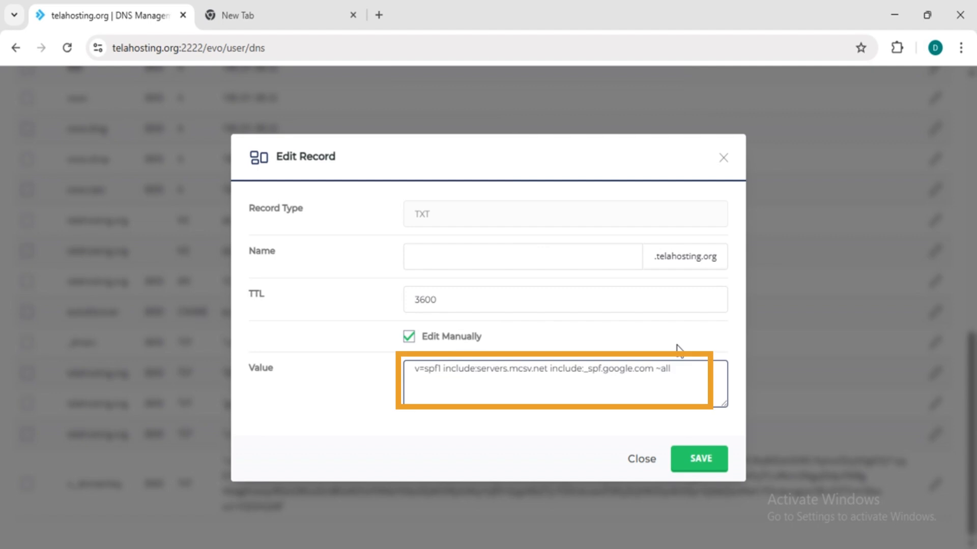
left_click(718, 467)
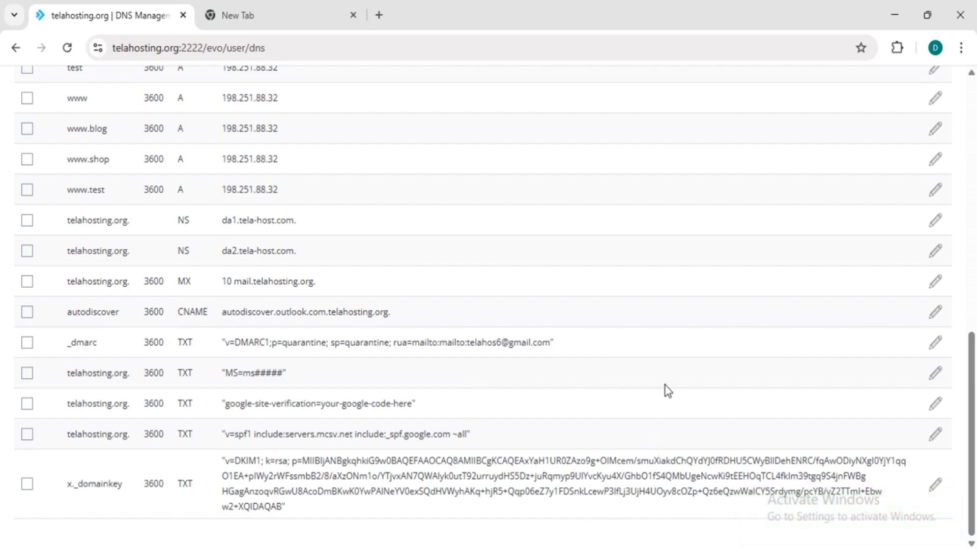
Step: Add a CNAME record named k1._domainkey with the value dkim.mcsv.net and a TTL of 3600
key("Home")
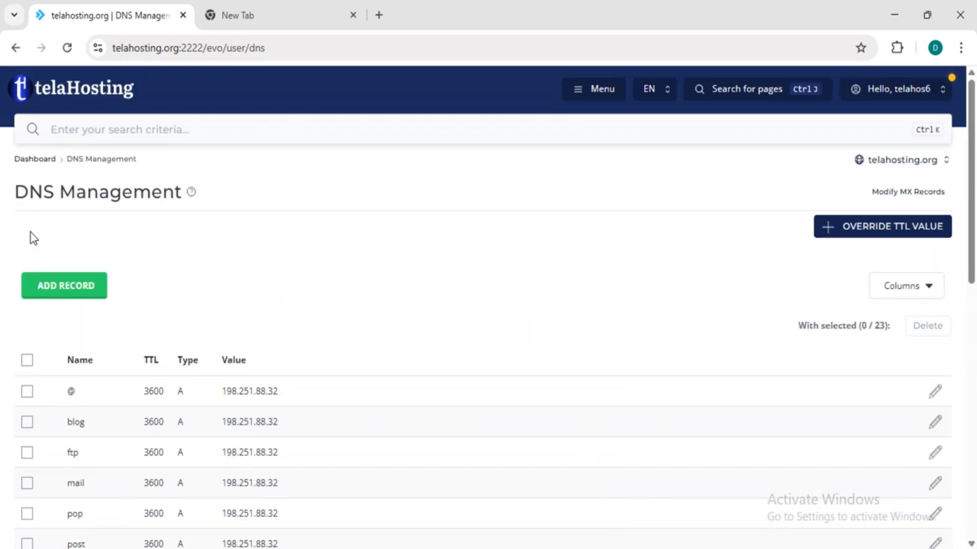
left_click(66, 284)
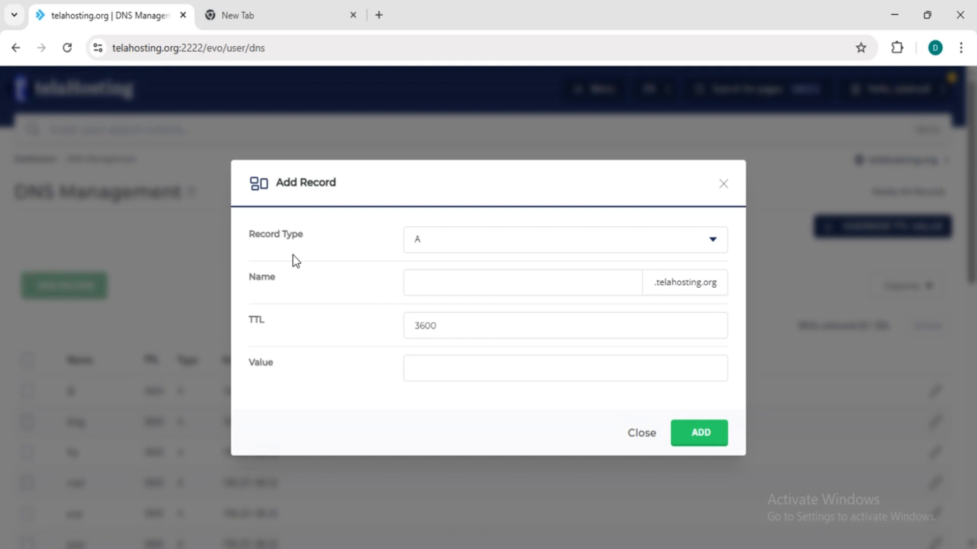
left_click(466, 245)
left_click(453, 337)
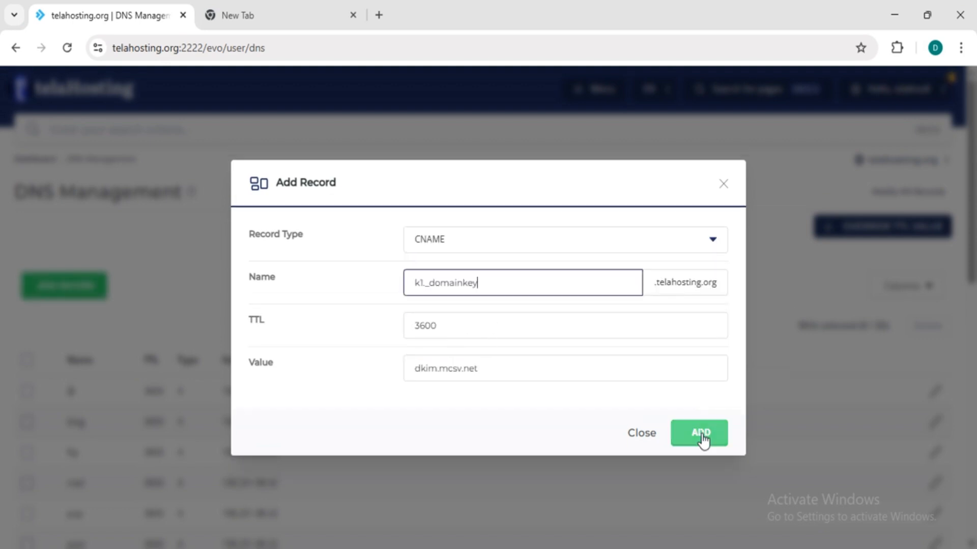
left_click(701, 435)
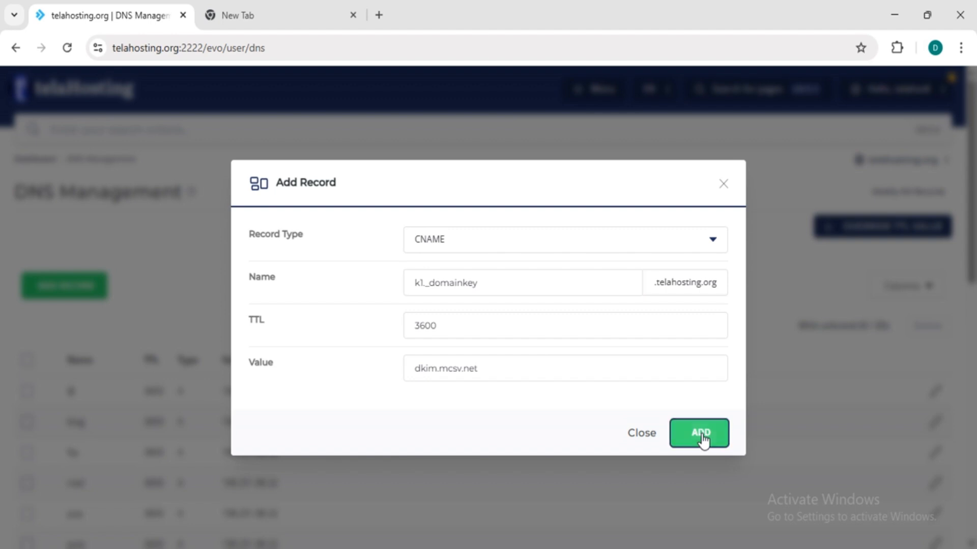
scroll(554, 471, "down", 10)
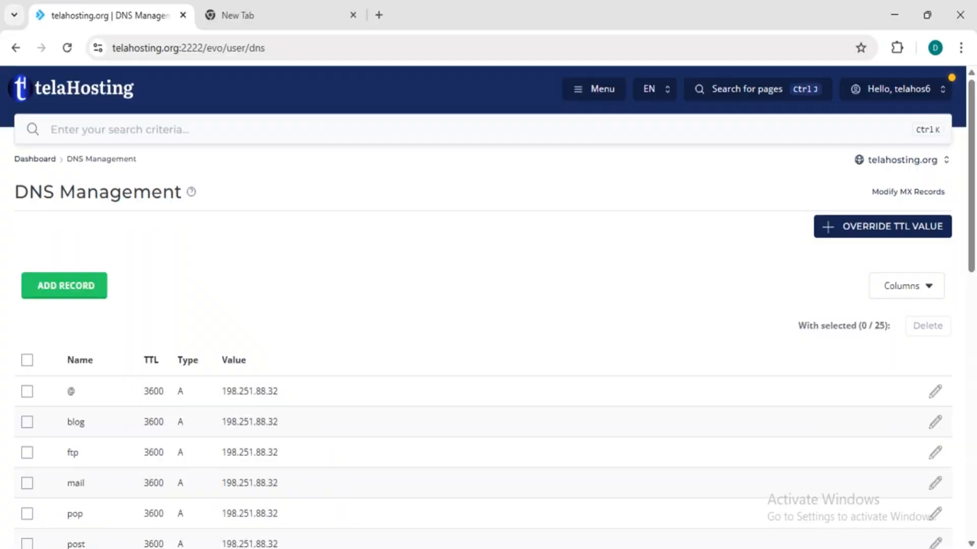
Step: Add a plain TXT record for the domain with the value v=spf1 include:sendgrid.net ~all
left_click(83, 276)
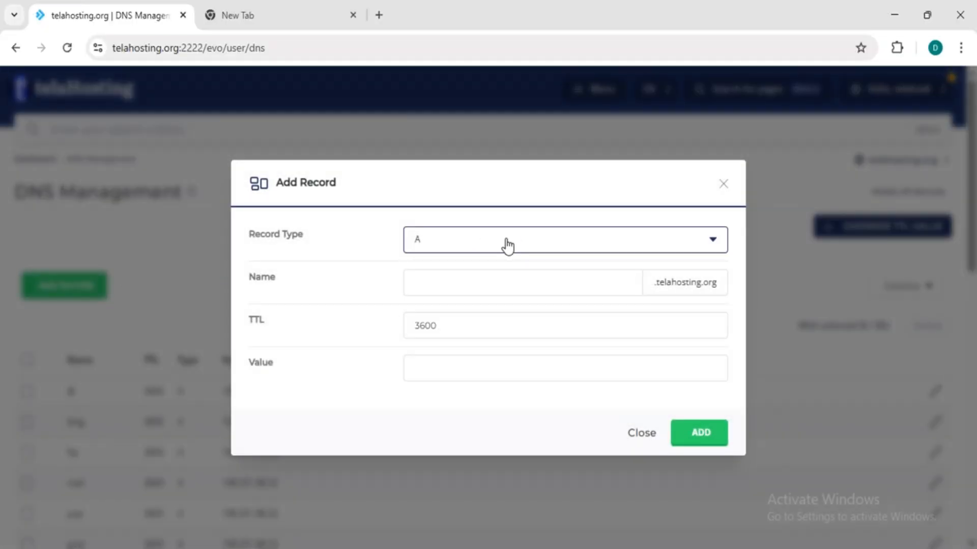
left_click(506, 244)
left_click(440, 383)
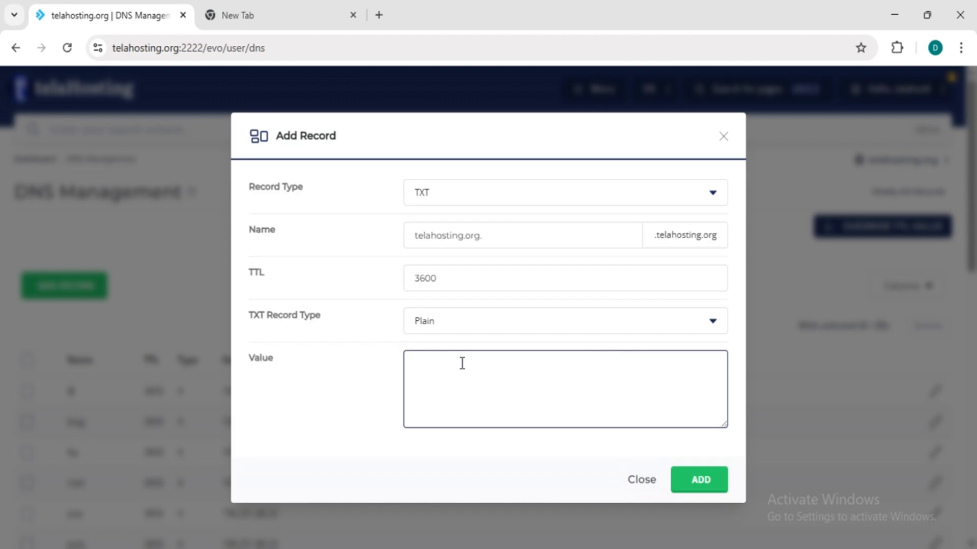
type("v=spf1 include:sendgrid.net ~all")
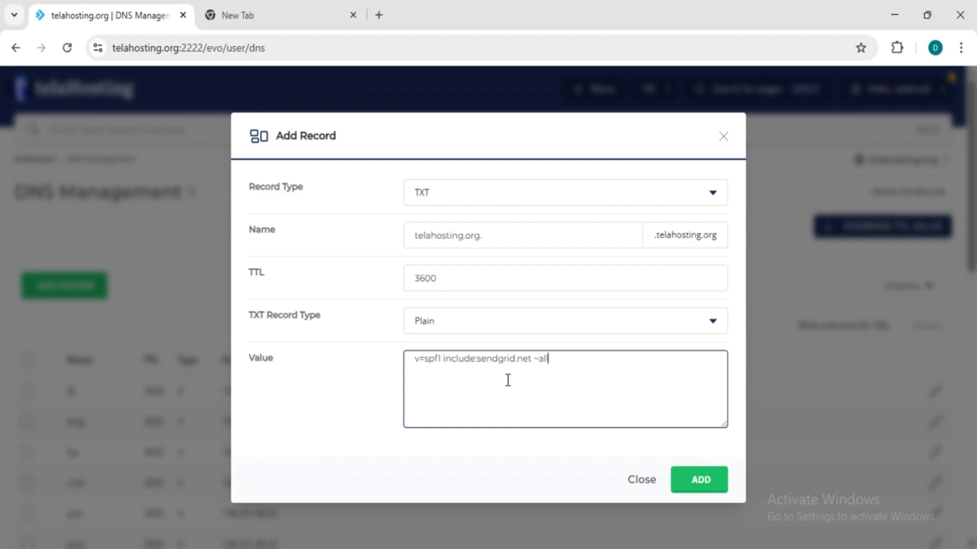
left_click(697, 489)
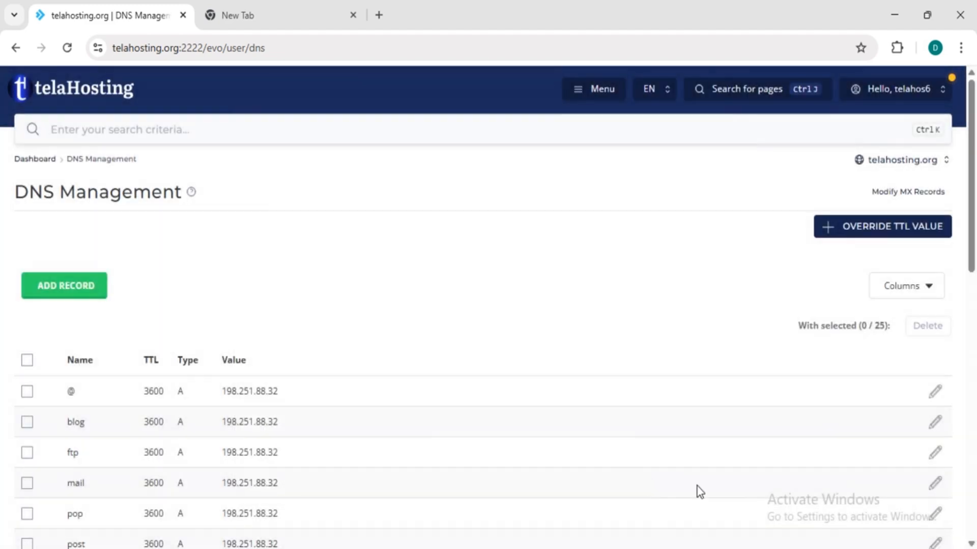
scroll(605, 487, "down", 12)
Step: Add a CNAME record named s1._domainkey with the value s1.domainkey.u1234567.wl.sendgrid.net and a TTL of 3600
left_click(68, 285)
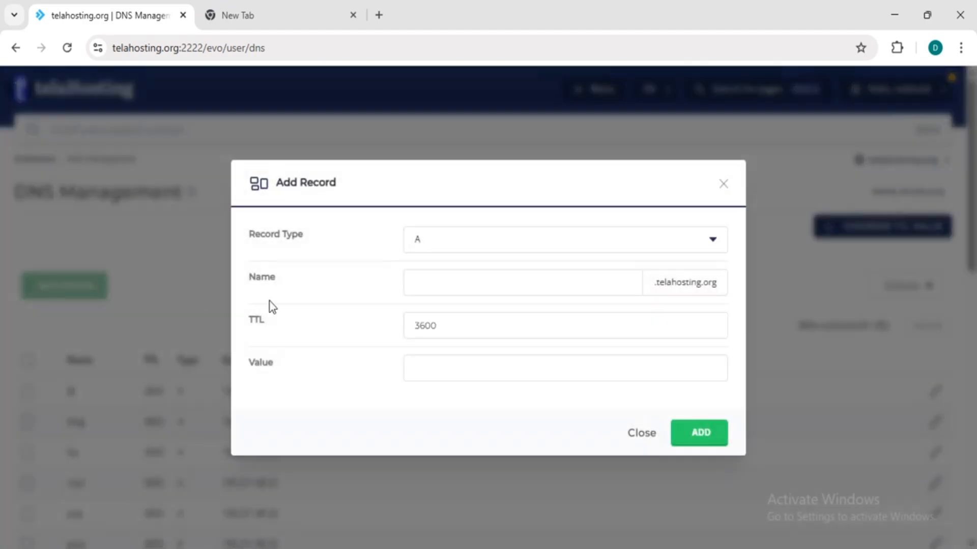
left_click(443, 246)
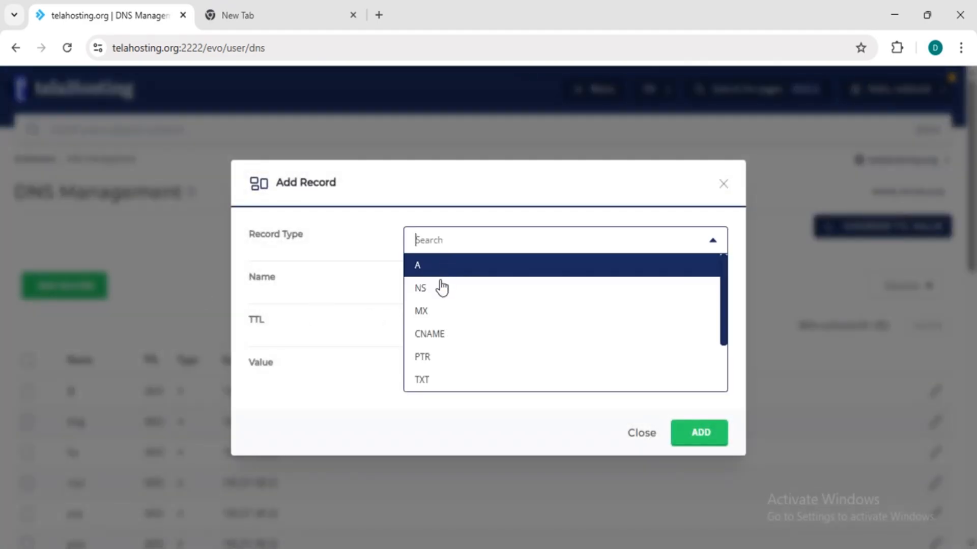
left_click(430, 335)
left_click(462, 284)
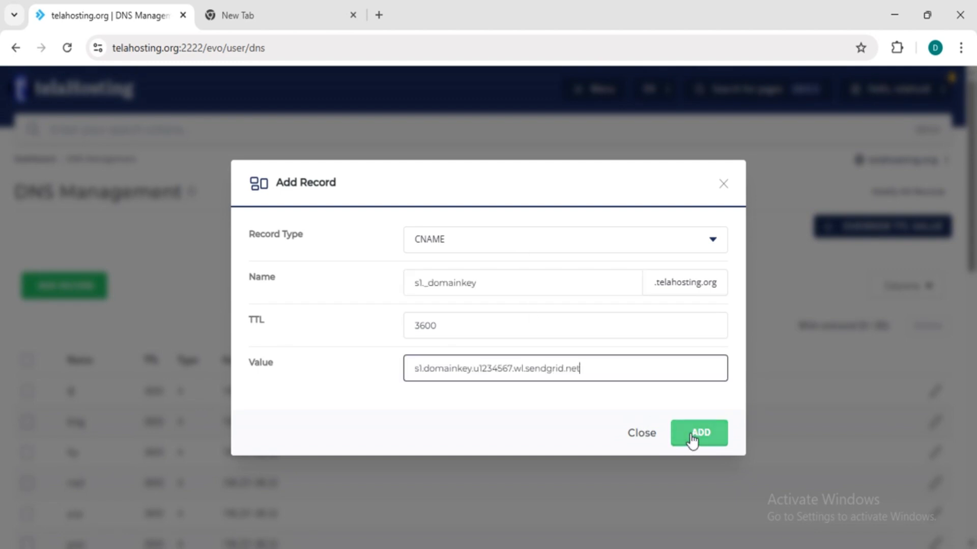
left_click(693, 439)
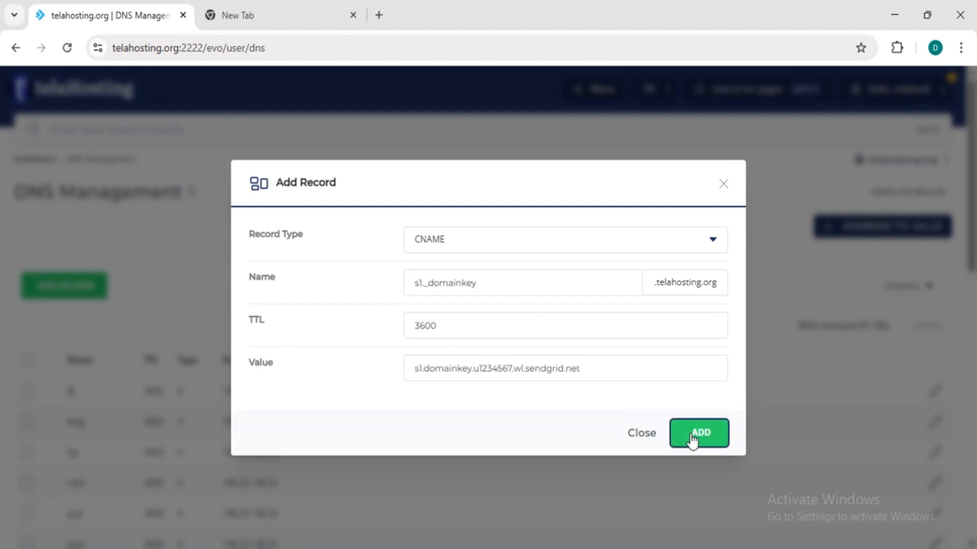
Step: Review the domain's CNAME, SPF and DKIM entries in the DNS record list
scroll(548, 438, "down", 10)
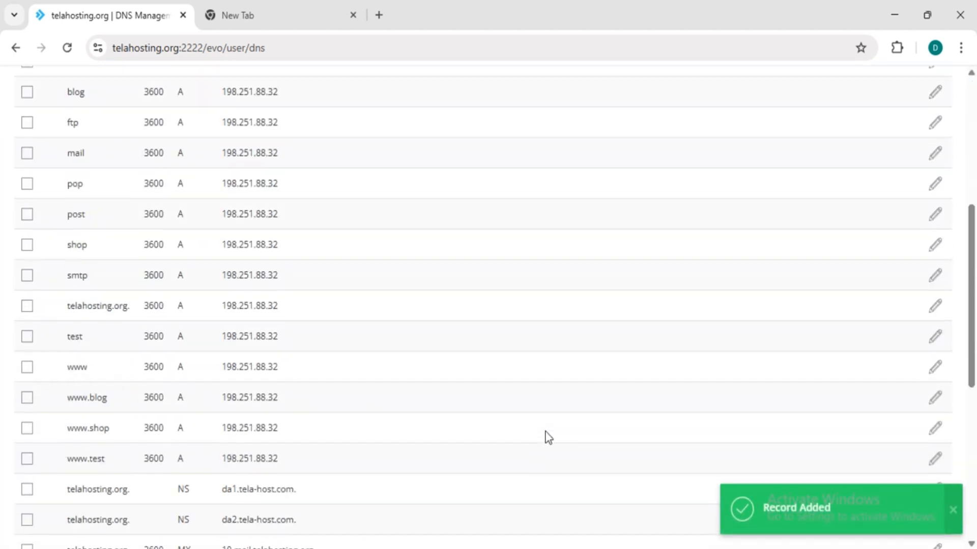
scroll(548, 438, "down", 3)
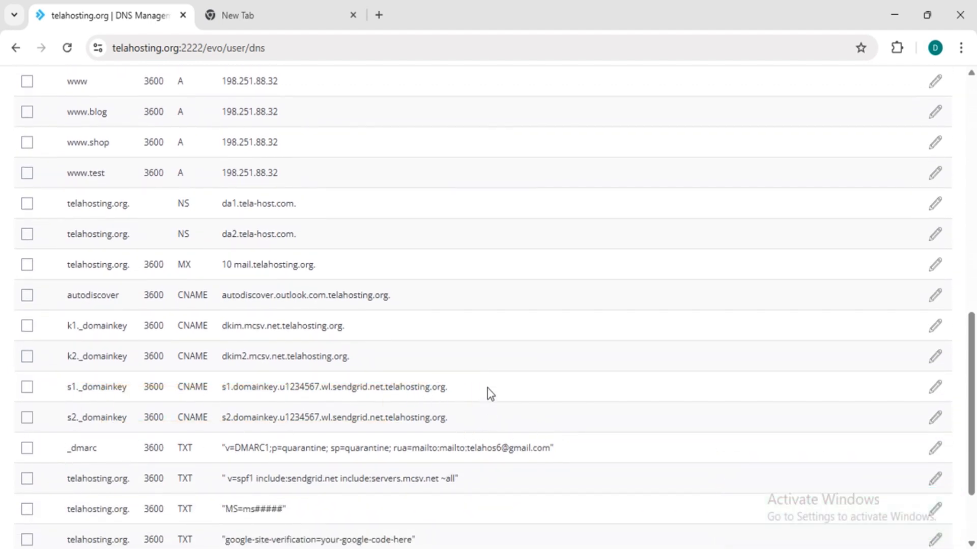
scroll(486, 389, "down", 2)
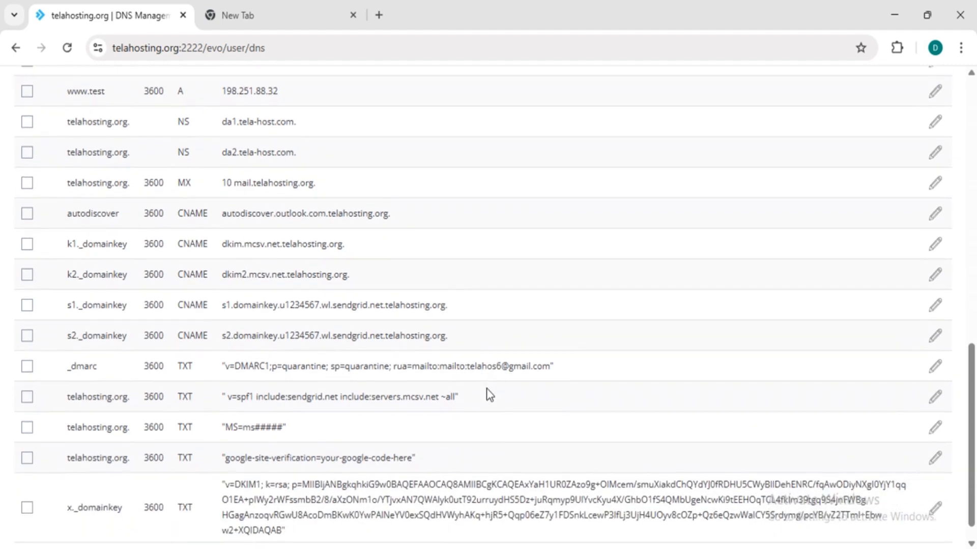
scroll(486, 389, "up", 1)
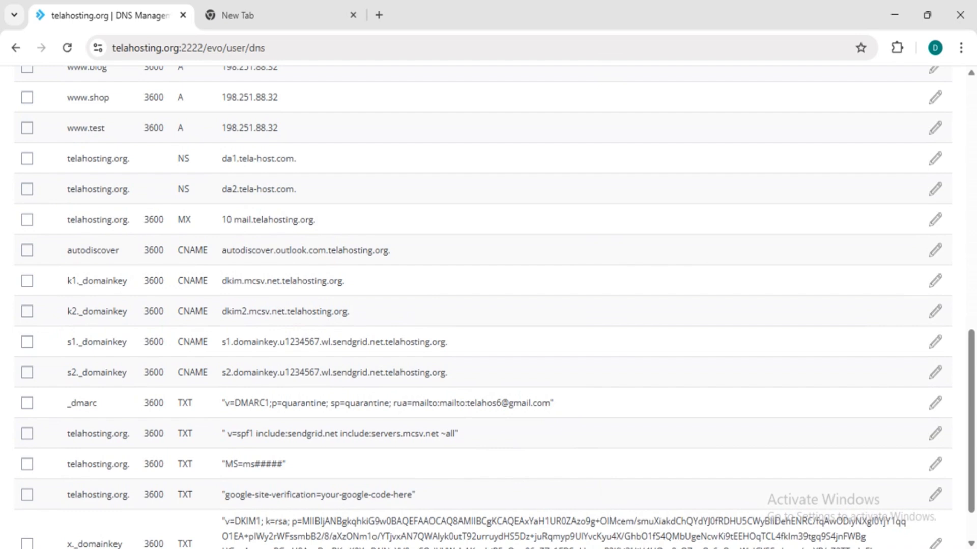
scroll(577, 401, "down", 2)
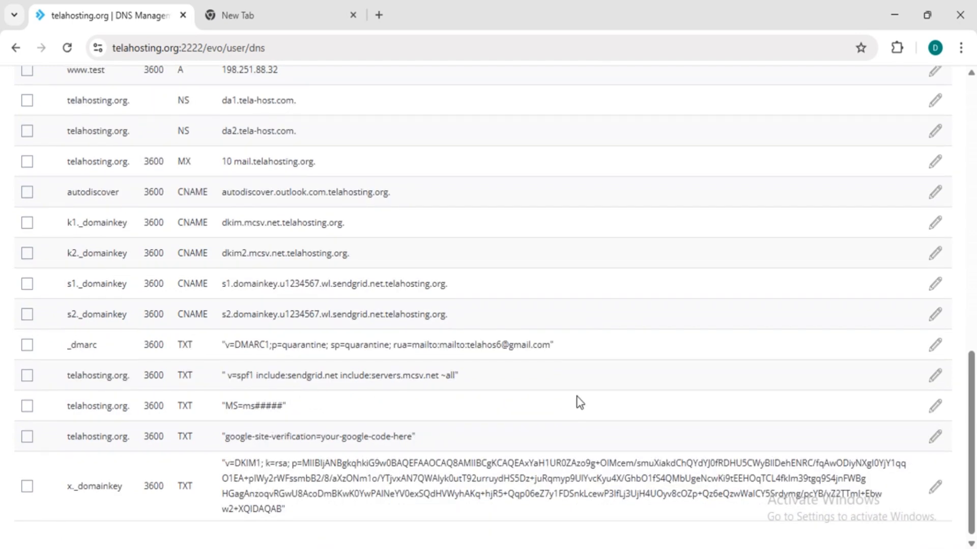